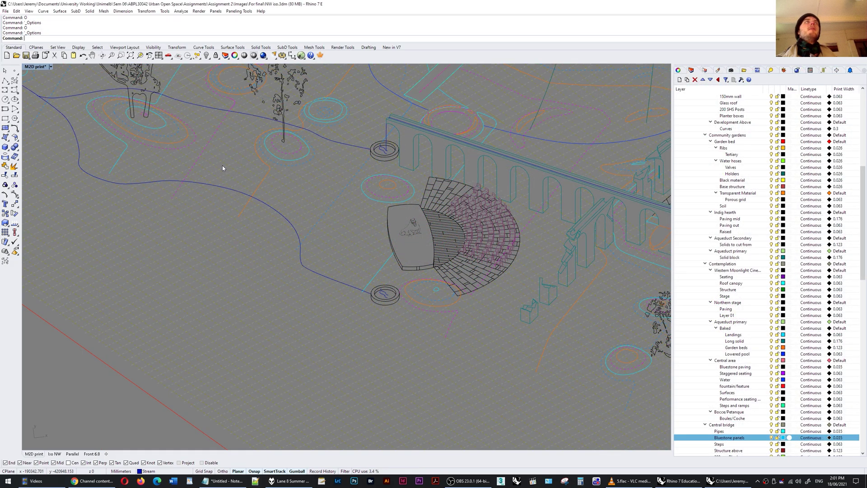
# Step: Select the long winding stream curve that ends at the lower round basin and highlight its layer in the layer list
pyautogui.scroll(-5, 446, 361)
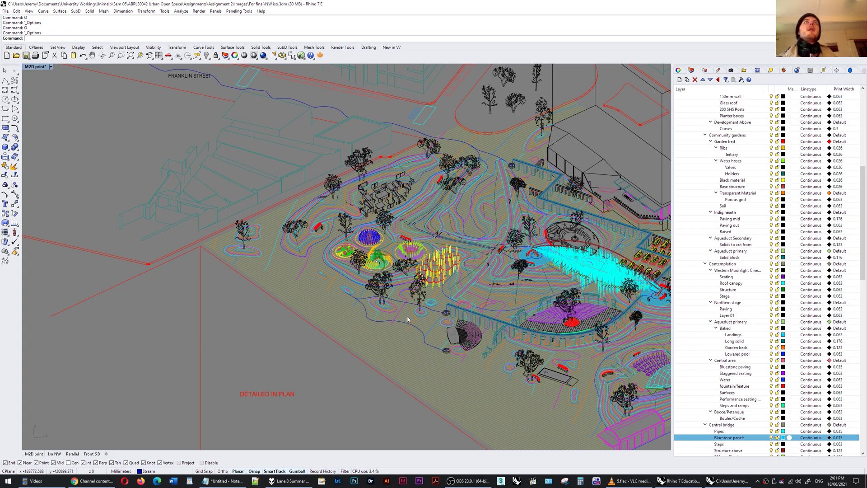
pyautogui.scroll(8, 408, 319)
pyautogui.click(411, 335)
pyautogui.scroll(-5, 361, 280)
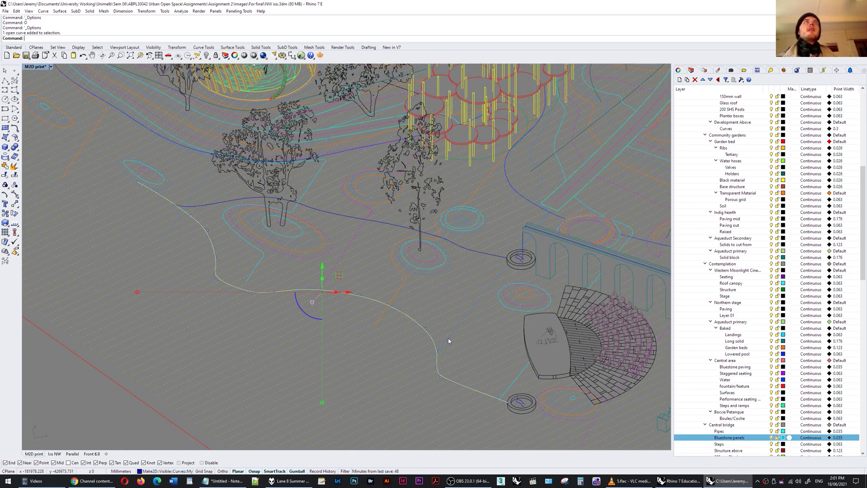
pyautogui.click(742, 80)
pyautogui.click(763, 95)
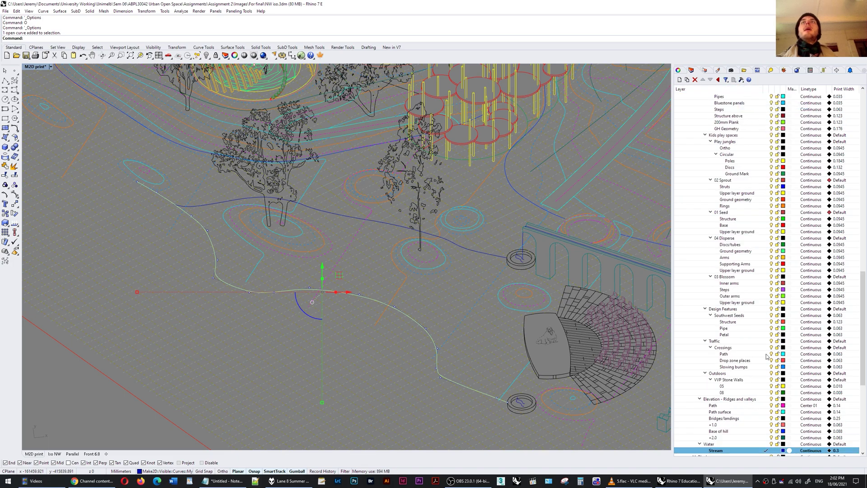
# Step: Select all objects on the Stream layer, inspect them around the basins, and clear the selection
pyautogui.rightClick(731, 450)
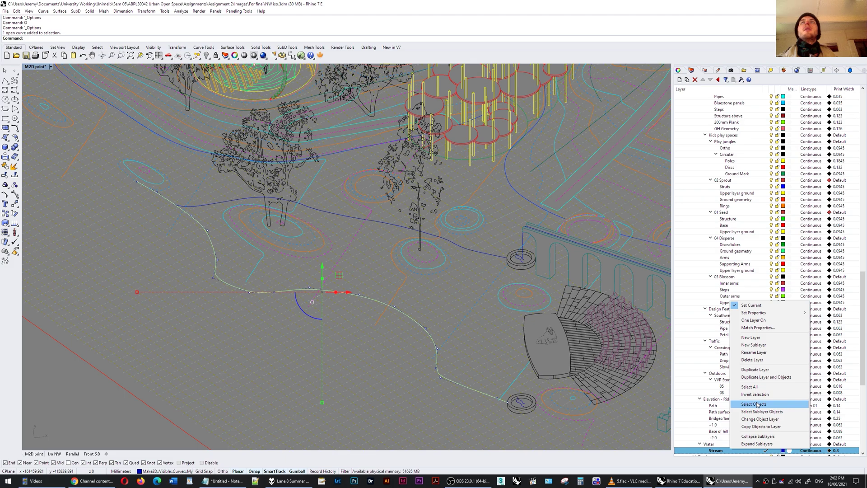
pyautogui.click(750, 404)
pyautogui.scroll(-5, 275, 360)
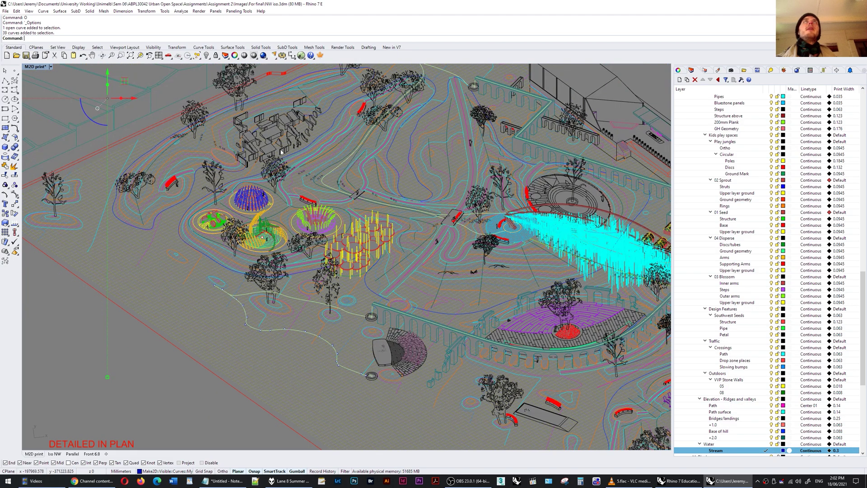
pyautogui.scroll(4, 297, 387)
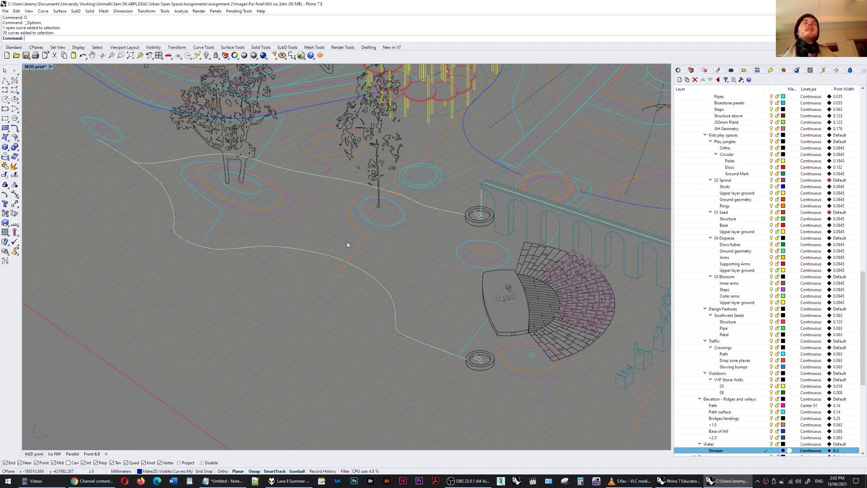
pyautogui.scroll(2, 305, 271)
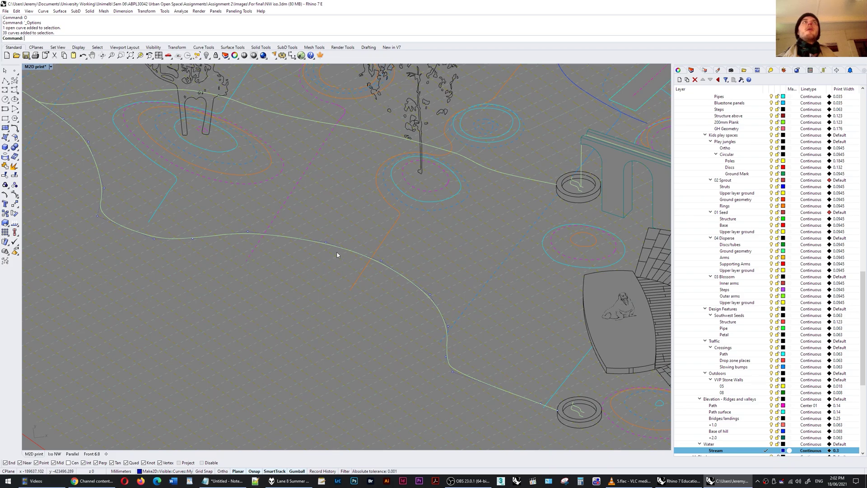
pyautogui.press('Escape')
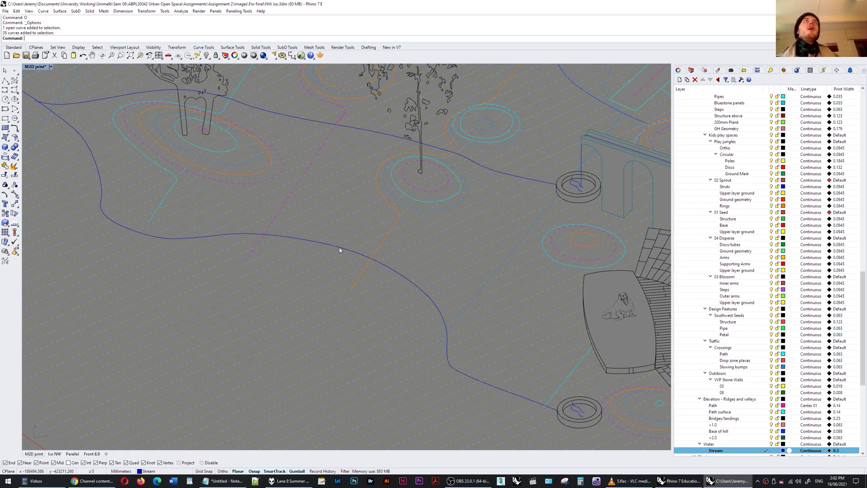
# Step: Select every curve on the stream curve's layer with the layer-selection macro and bring up their object properties, including the print width options
pyautogui.click(339, 248)
pyautogui.press('F10')
pyautogui.scroll(-10, 273, 360)
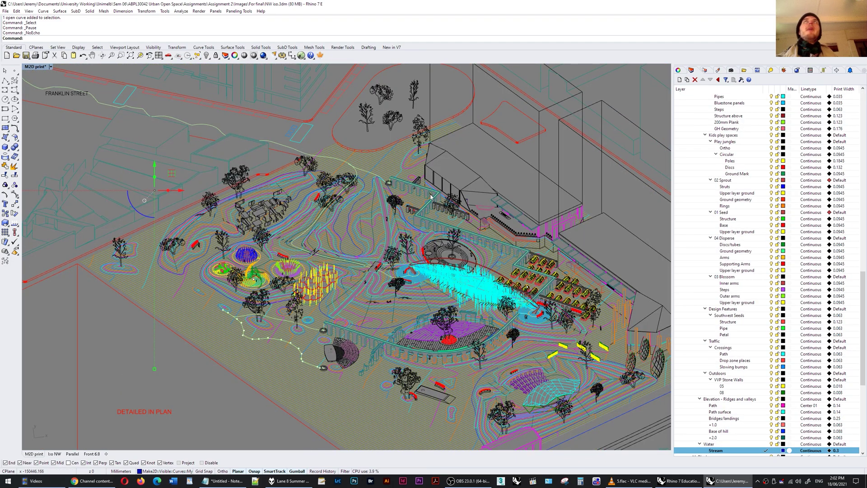
pyautogui.click(679, 71)
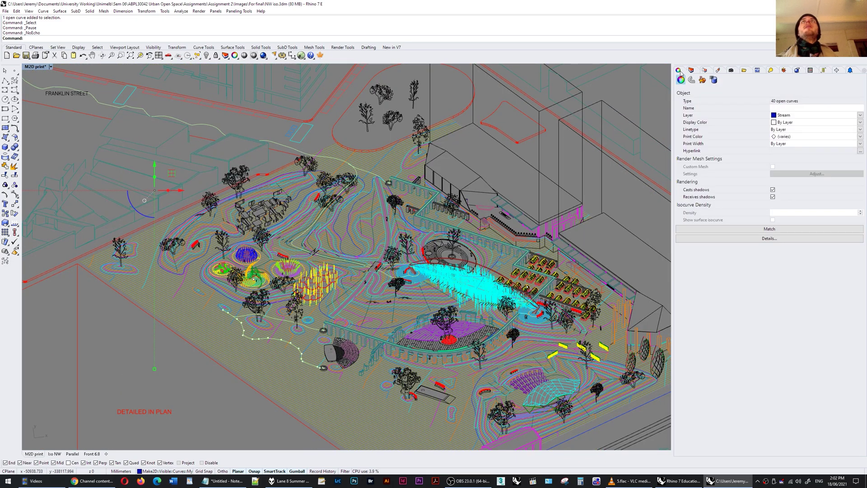
pyautogui.click(791, 144)
pyautogui.click(860, 143)
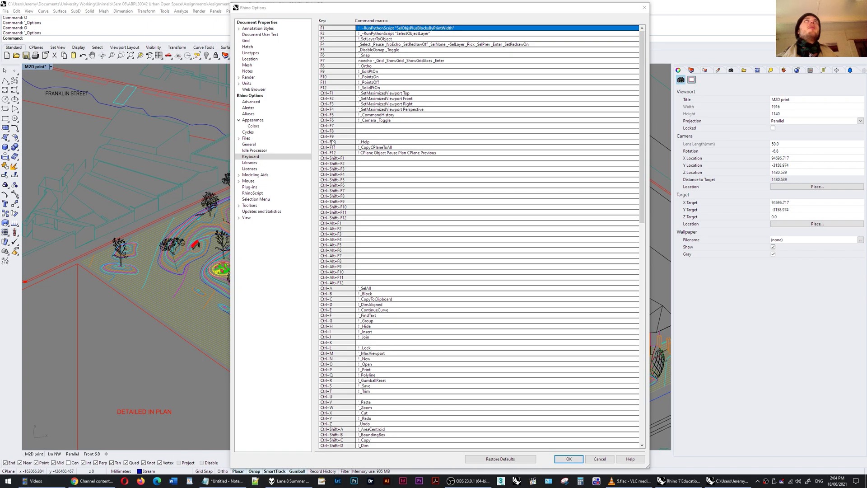
# Step: Review the keyboard shortcut macros, including the F4 layer-selection macro, and close the options without saving changes
pyautogui.click(360, 45)
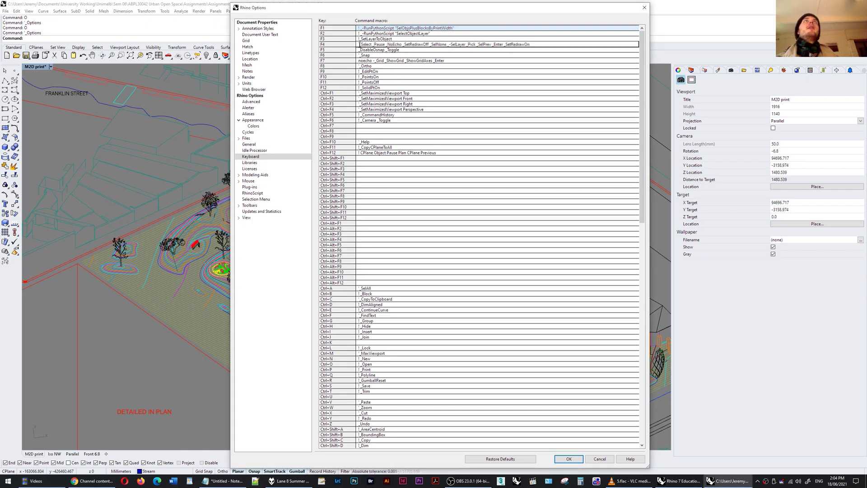
pyautogui.moveTo(530, 45); pyautogui.dragTo(361, 46)
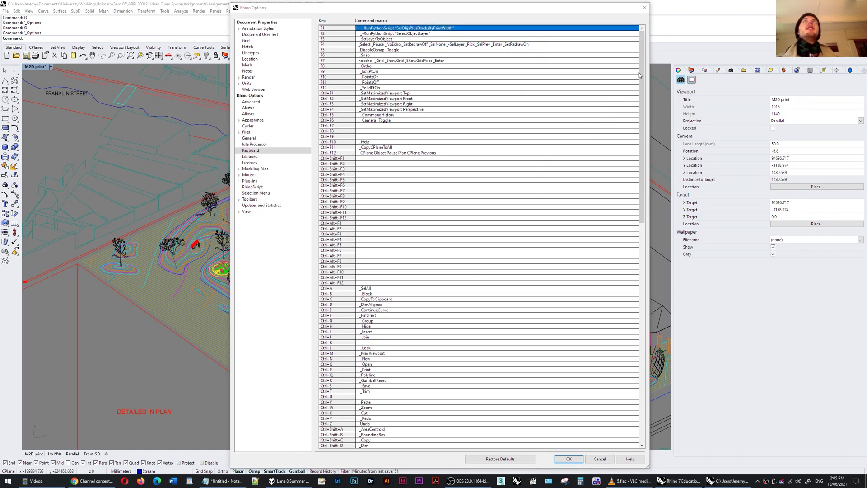
pyautogui.moveTo(643, 52); pyautogui.dragTo(657, 278)
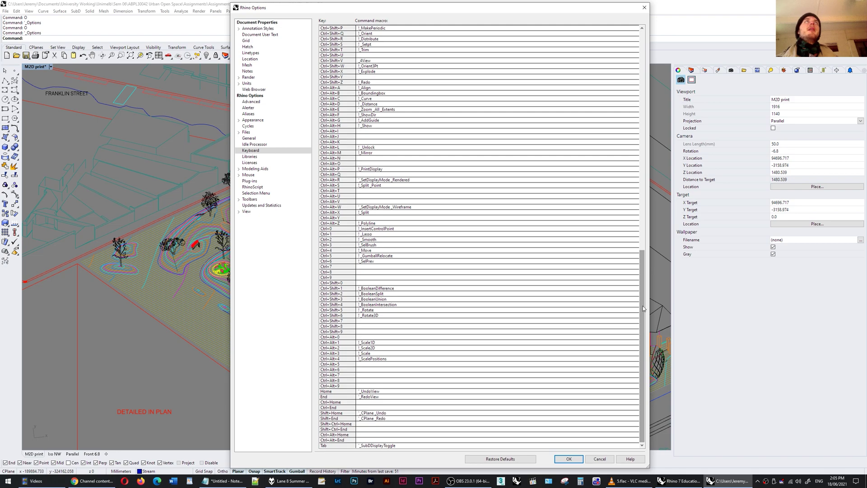
pyautogui.moveTo(643, 305); pyautogui.dragTo(643, 237)
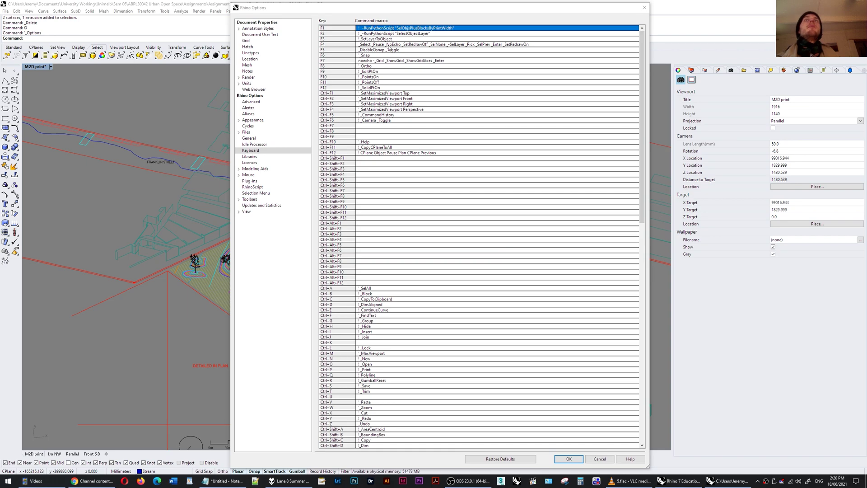
pyautogui.click(599, 459)
# Step: Select the outer contour around the tree base and run the SelObjsPlusBlocksByPrintWidth script on it
pyautogui.scroll(5, 305, 319)
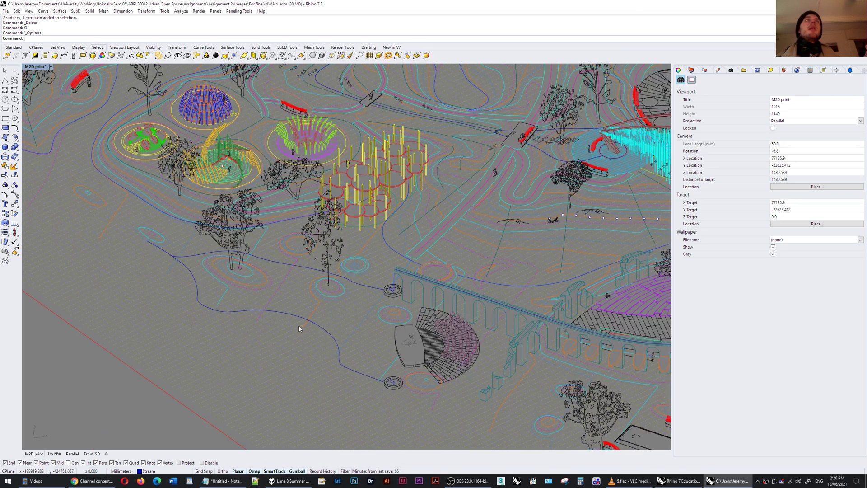
pyautogui.scroll(3, 316, 304)
pyautogui.click(304, 285)
pyautogui.press('F1')
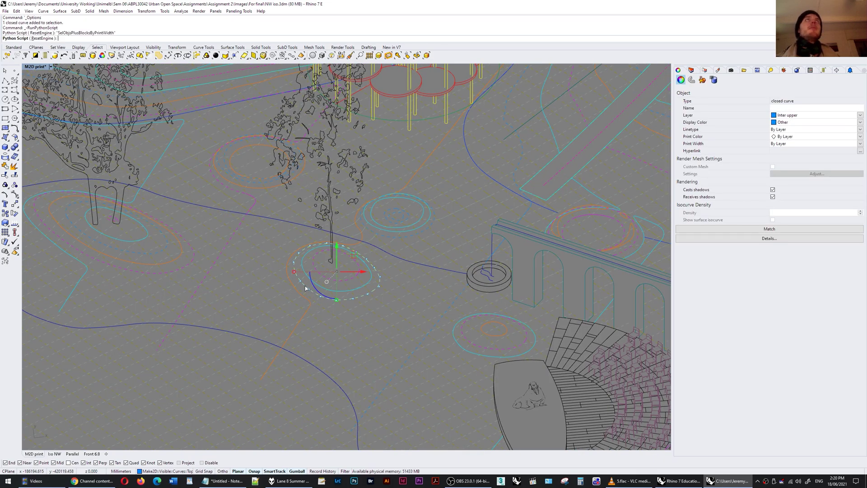
pyautogui.press('Return')
pyautogui.scroll(-5, 350, 301)
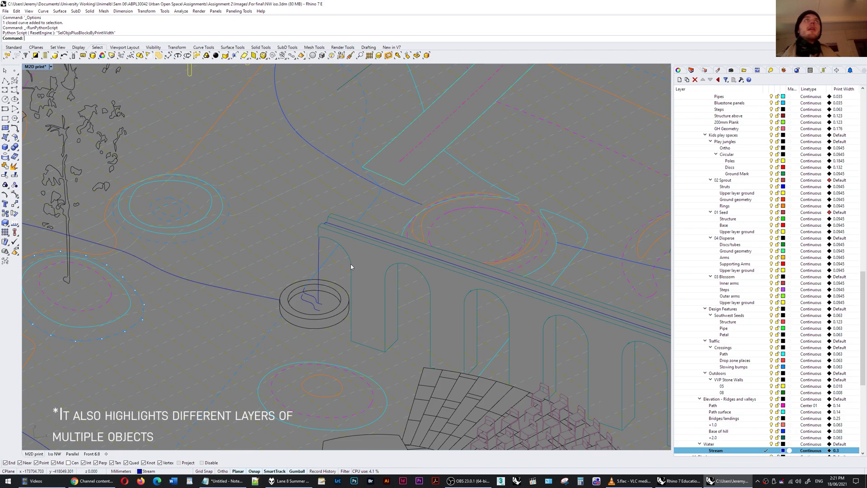
# Step: Highlight the layer of the aqueduct curves in the layer list with the SelectObjectLayer script and clear the selection
pyautogui.press('F4')
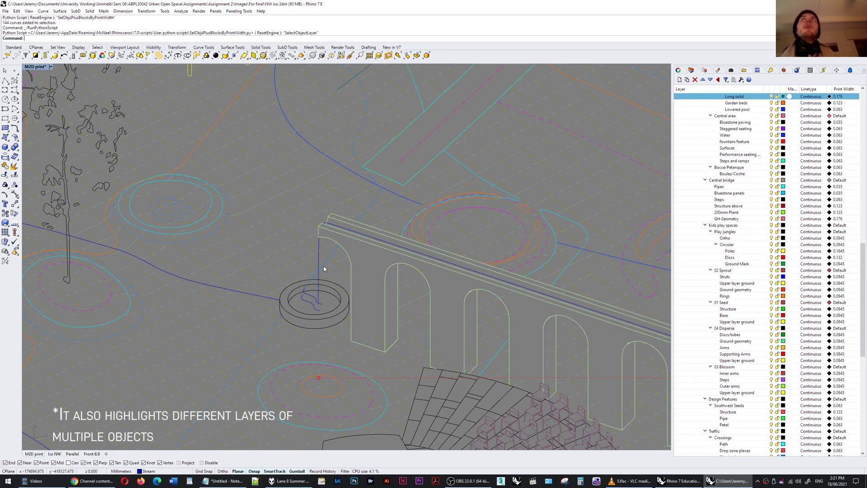
pyautogui.scroll(4, 728, 136)
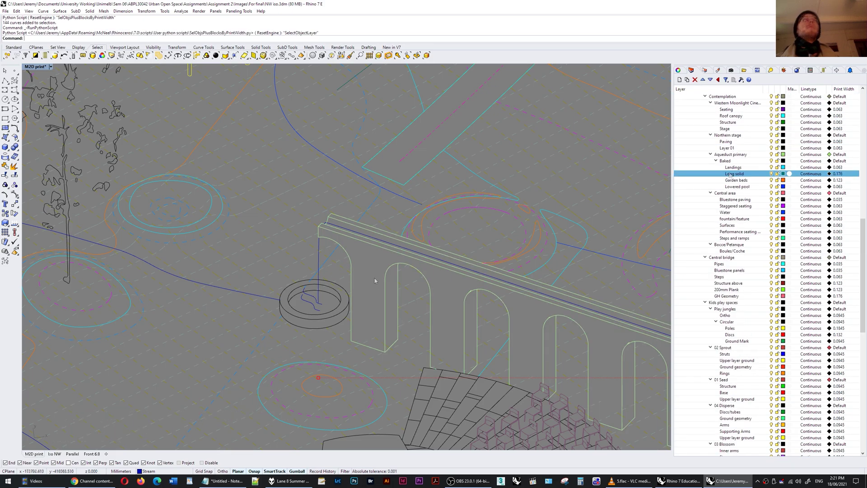
pyautogui.press('Escape')
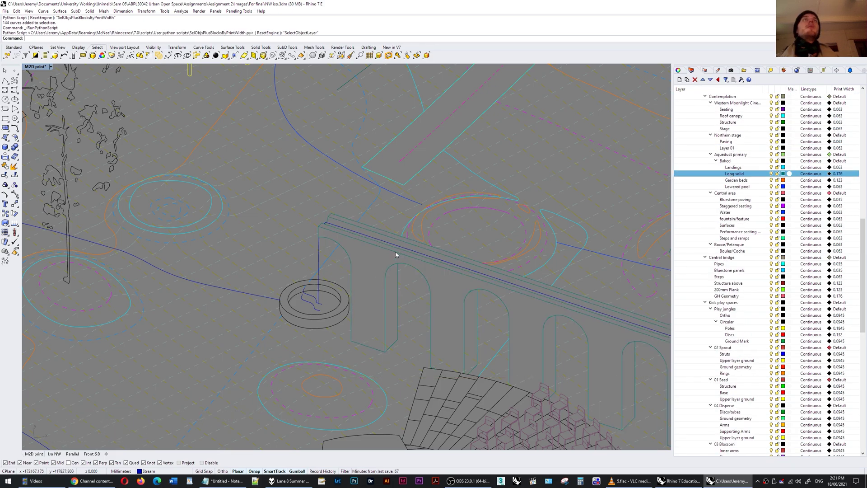
# Step: Make the layer of the stream curve inside the round basin current and highlight it in the layer list
pyautogui.click(312, 299)
pyautogui.press('F4')
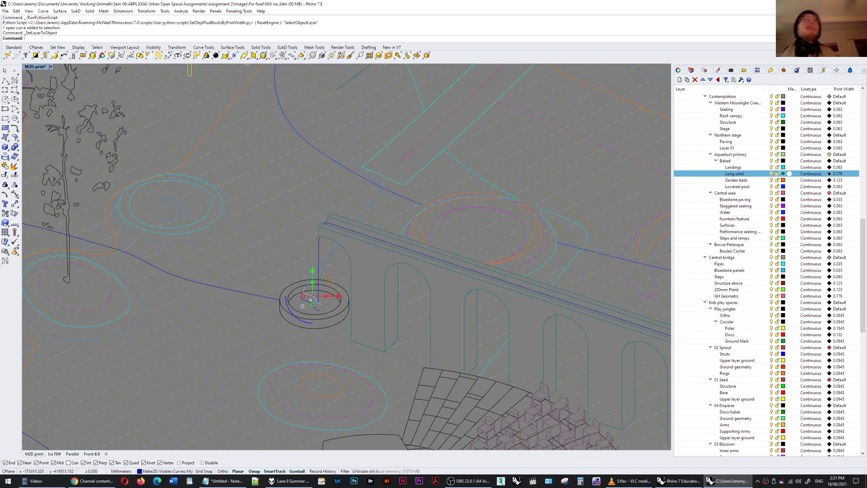
pyautogui.scroll(-19, 853, 372)
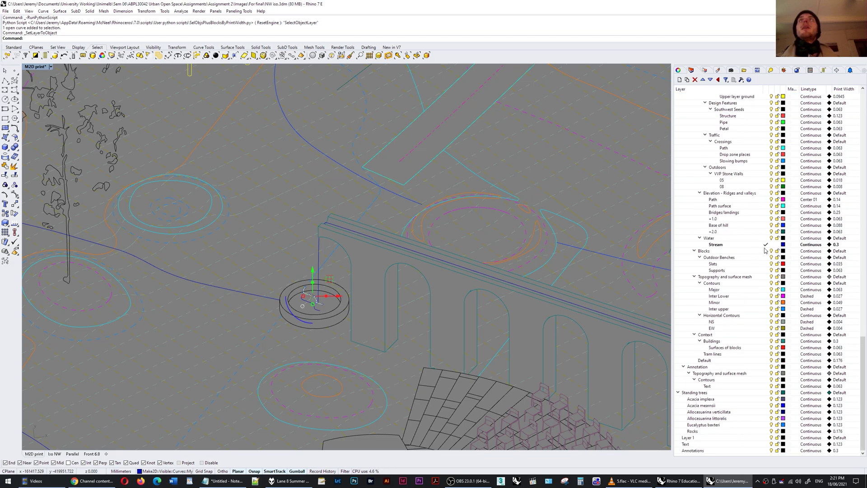
pyautogui.press('F4')
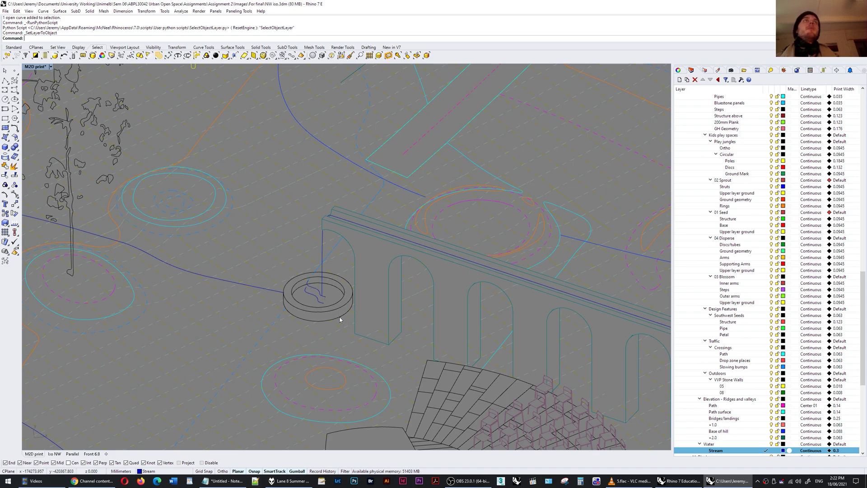
# Step: Isolate all curves on the layer of the small orange contour below the basin and show the hidden objects again
pyautogui.click(332, 371)
pyautogui.scroll(-10, 343, 330)
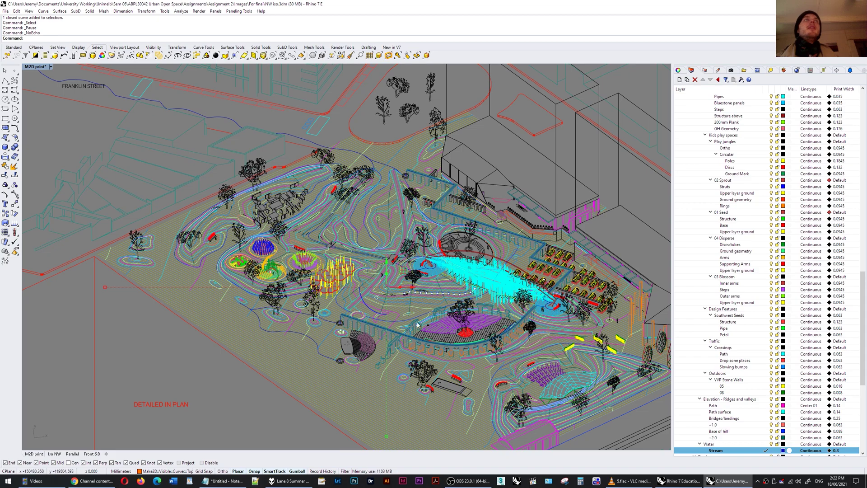
pyautogui.write('IU')
pyautogui.press('Return')
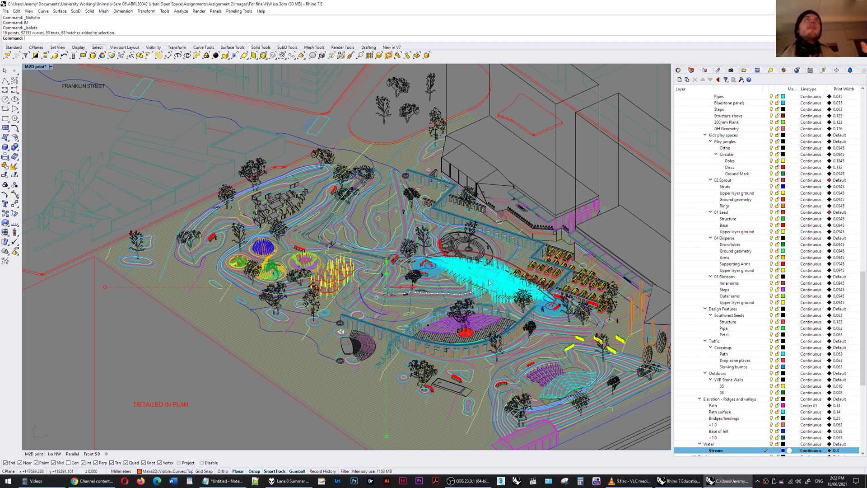
pyautogui.click(592, 189)
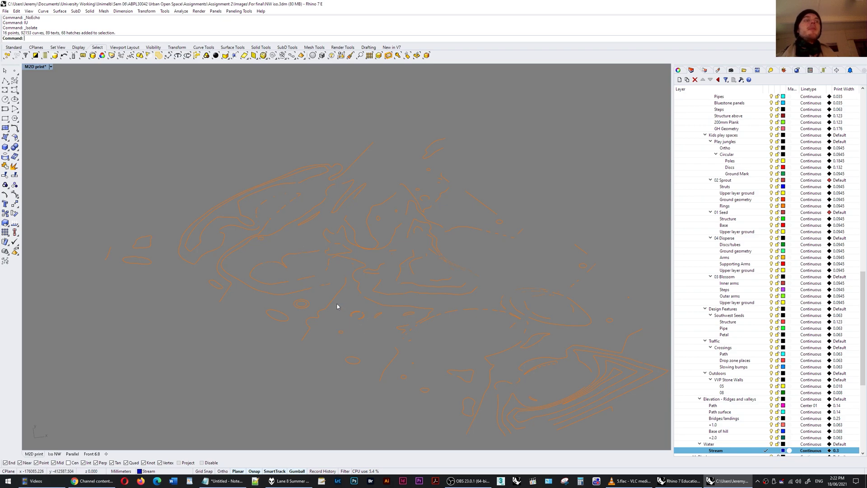
pyautogui.press('Return')
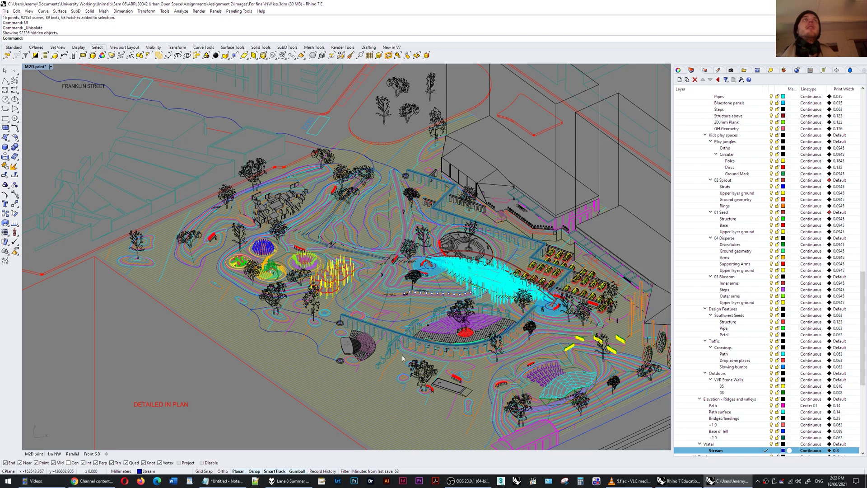
pyautogui.scroll(3, 403, 356)
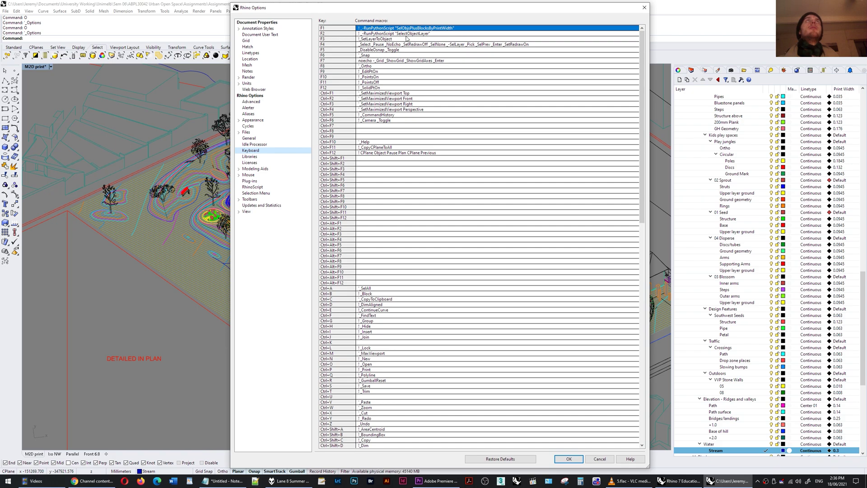
# Step: Leave the keyboard shortcut options and open the Python script editor
pyautogui.press('Escape')
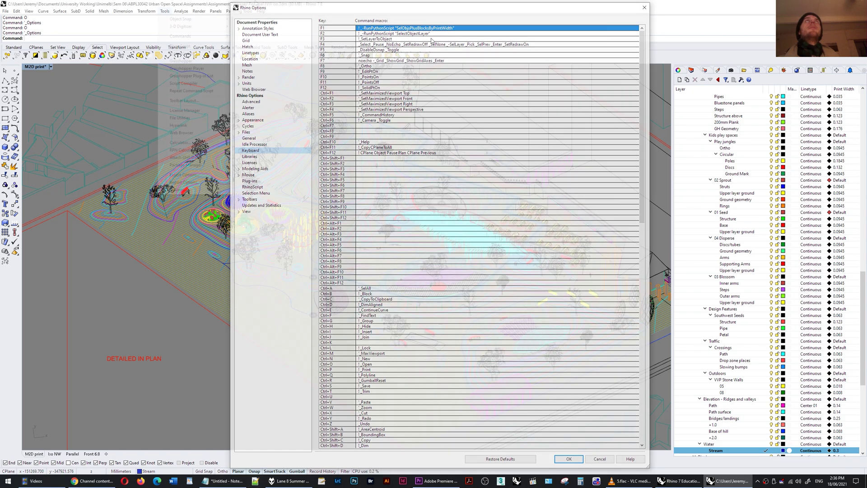
pyautogui.click(165, 12)
pyautogui.moveTo(182, 56)
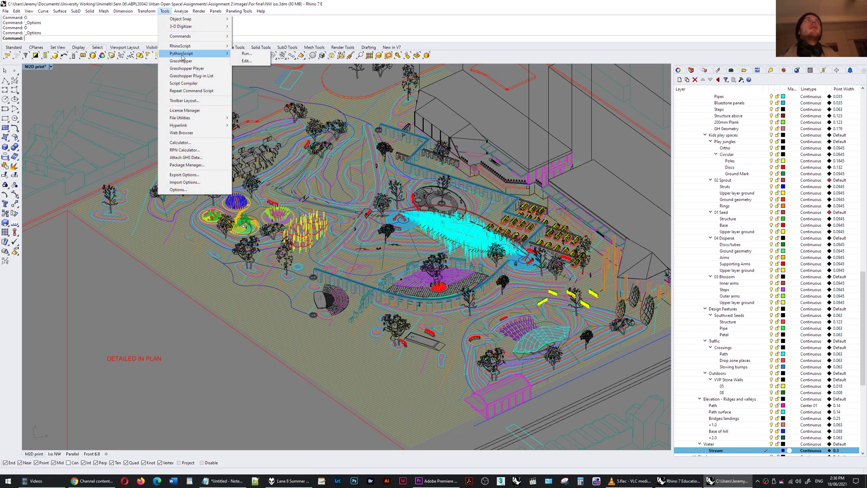
pyautogui.click(258, 62)
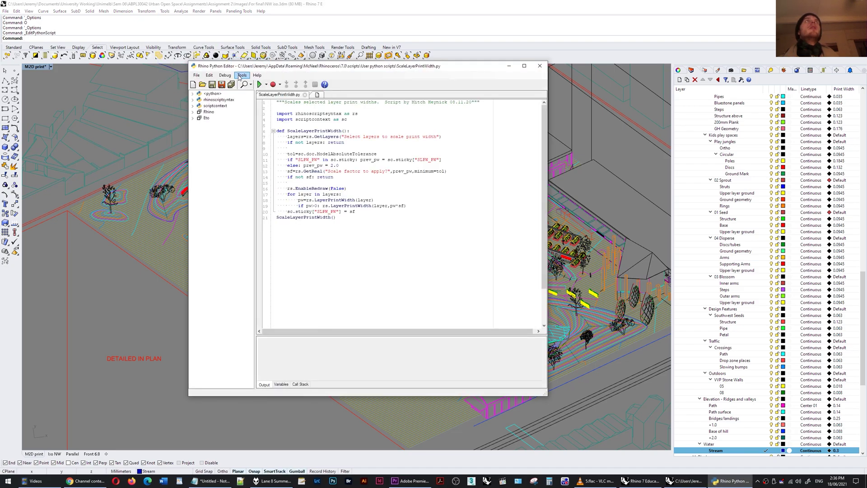
# Step: Open the Python editor's options and examine the full module search paths
pyautogui.click(242, 75)
pyautogui.click(247, 85)
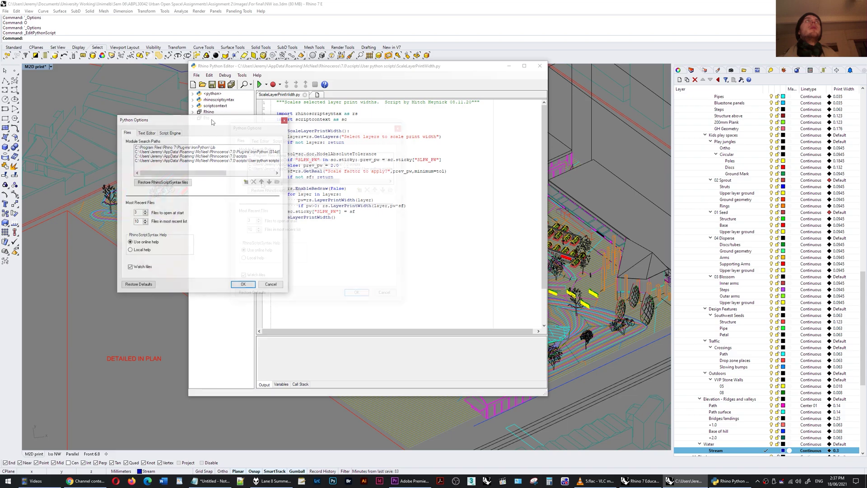
pyautogui.moveTo(295, 184); pyautogui.dragTo(334, 176)
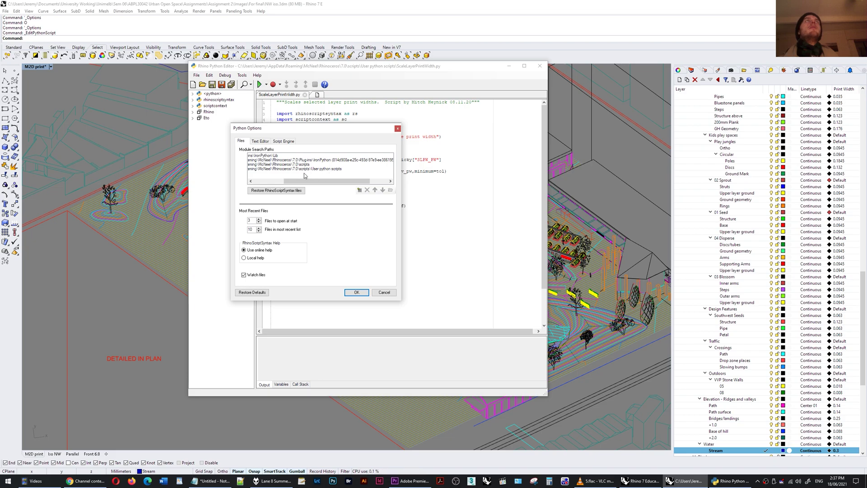
pyautogui.moveTo(297, 183); pyautogui.dragTo(268, 182)
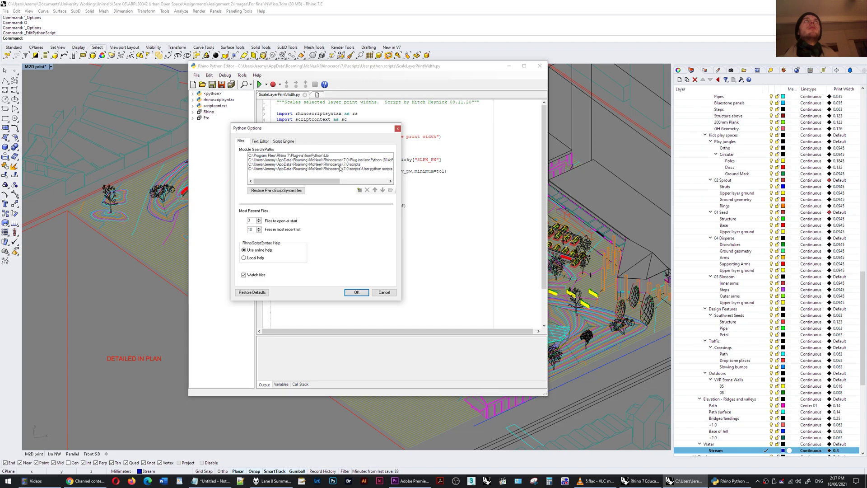
# Step: Finish examining the full module search paths, leave the Python options without changes and minimise the script editor
pyautogui.moveTo(322, 181); pyautogui.dragTo(343, 176)
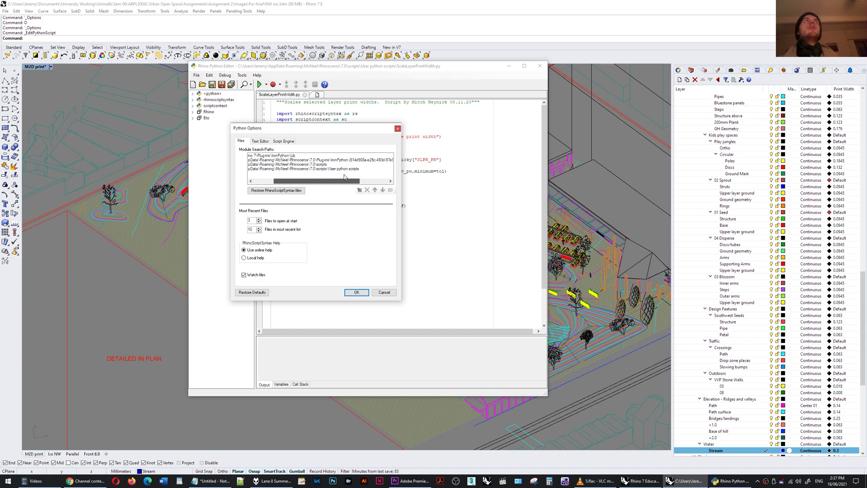
pyautogui.click(384, 292)
pyautogui.click(509, 66)
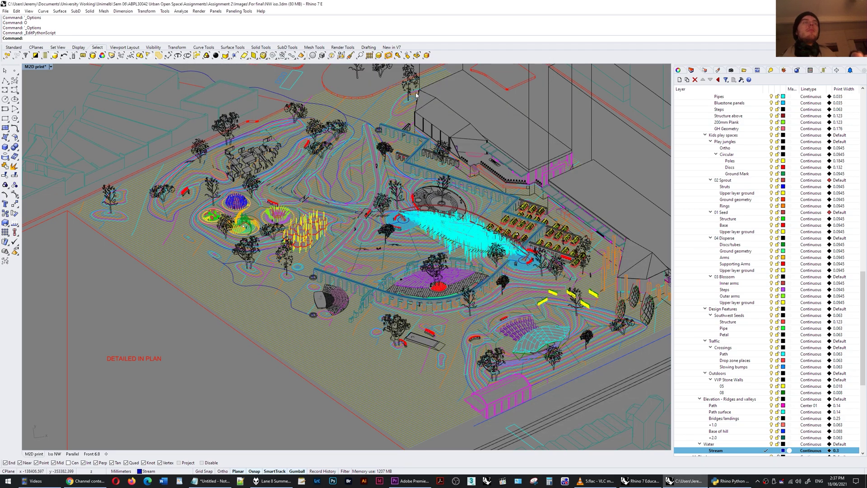
# Step: Check the script name in the F1 keyboard macro, run that macro and compare the script name in the command history
pyautogui.write('O')
pyautogui.press('Return')
pyautogui.moveTo(395, 27); pyautogui.dragTo(457, 27)
pyautogui.click(455, 27)
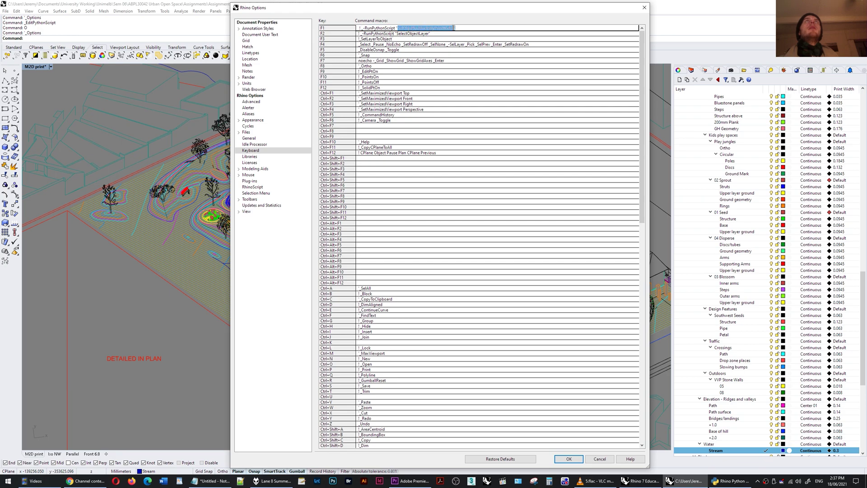
pyautogui.press('Escape')
pyautogui.press('F1')
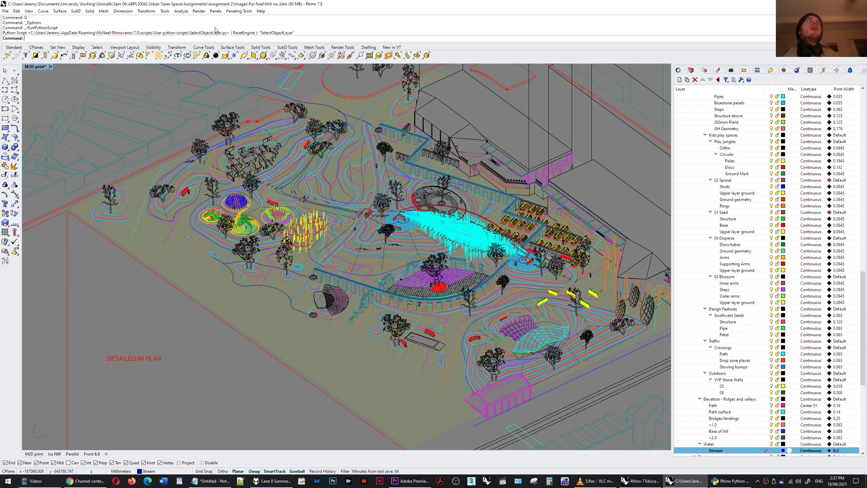
pyautogui.moveTo(229, 35); pyautogui.dragTo(291, 38)
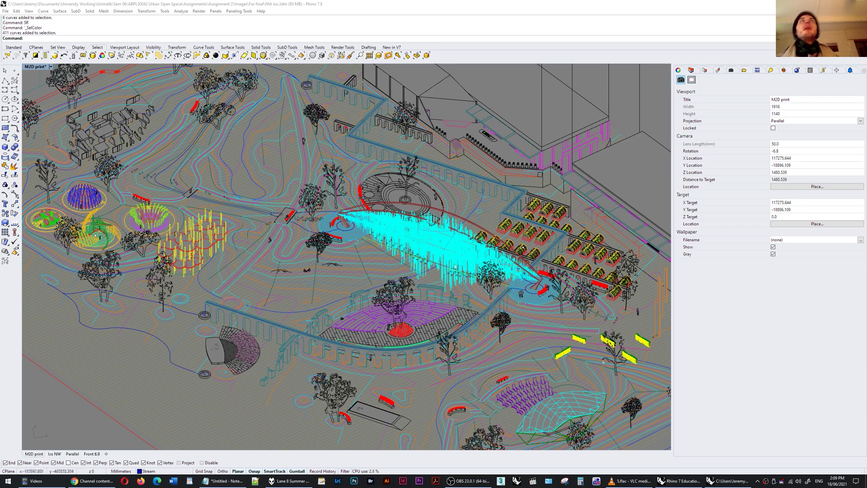
# Step: Select one cyan pipe in the hanging screen, extend the selection to all objects of the same colour, and clear it
pyautogui.scroll(4, 425, 233)
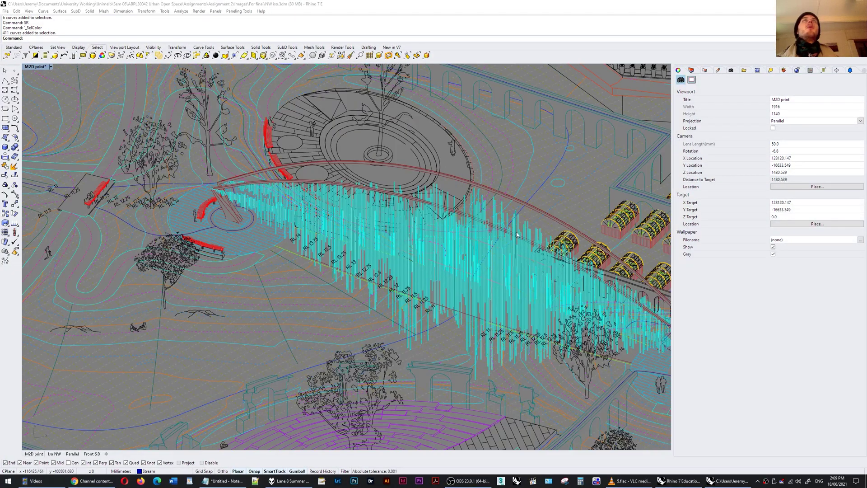
pyautogui.scroll(3, 484, 199)
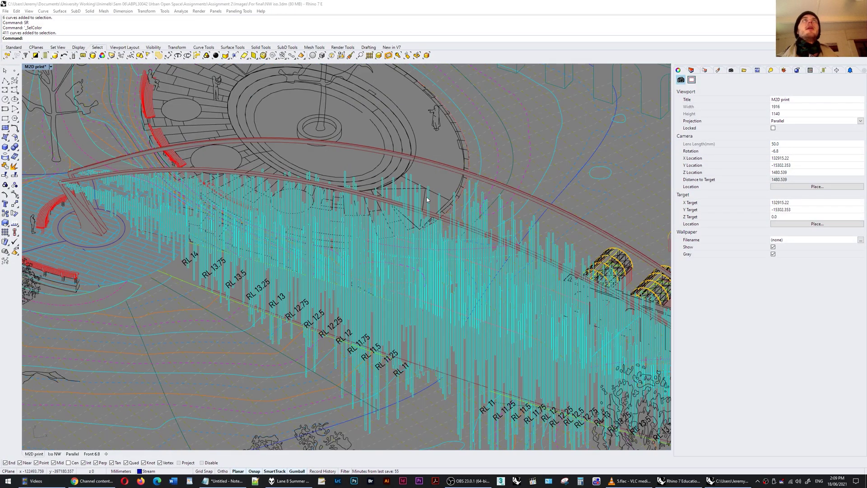
pyautogui.scroll(3, 428, 200)
pyautogui.click(409, 179)
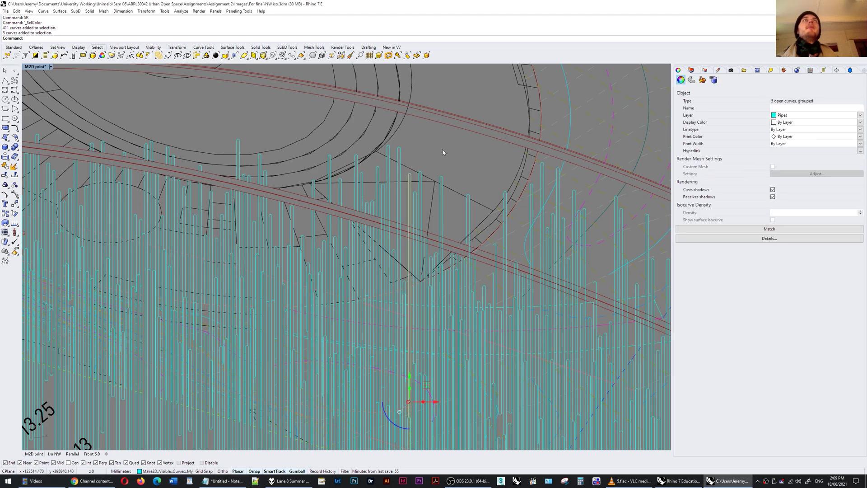
pyautogui.click(102, 55)
pyautogui.scroll(-5, 412, 196)
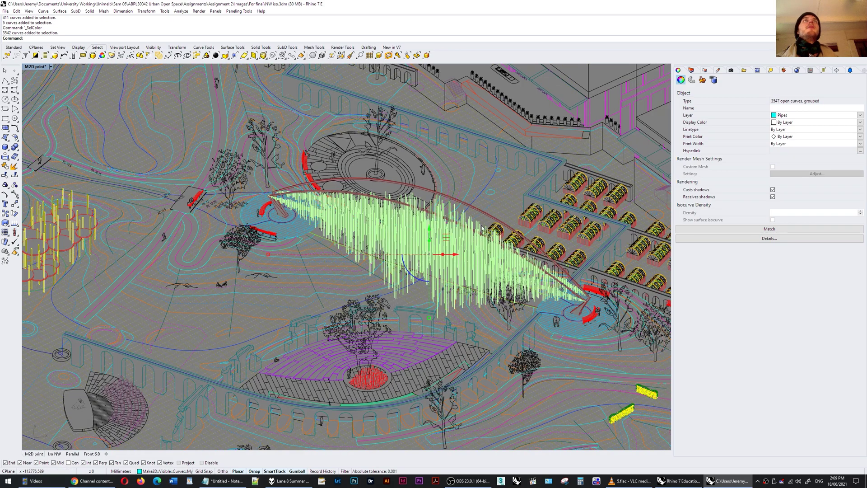
pyautogui.press('Escape')
# Step: Select a pipe beside the round basin, select everything of its colour with the SR alias, and clear the selection
pyautogui.scroll(3, 412, 199)
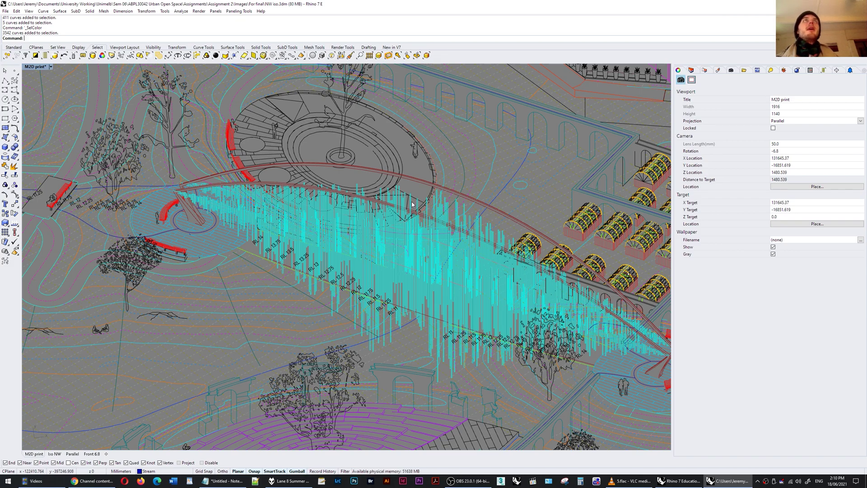
pyautogui.scroll(8, 414, 202)
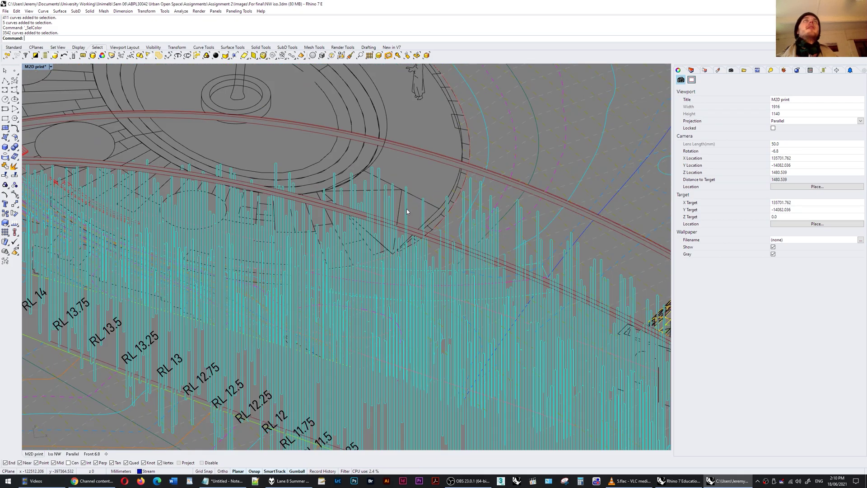
pyautogui.click(407, 211)
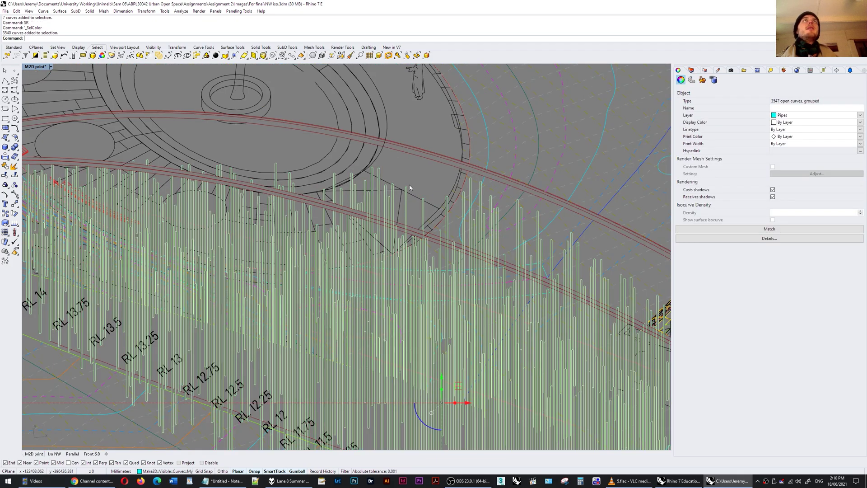
pyautogui.scroll(-3, 410, 185)
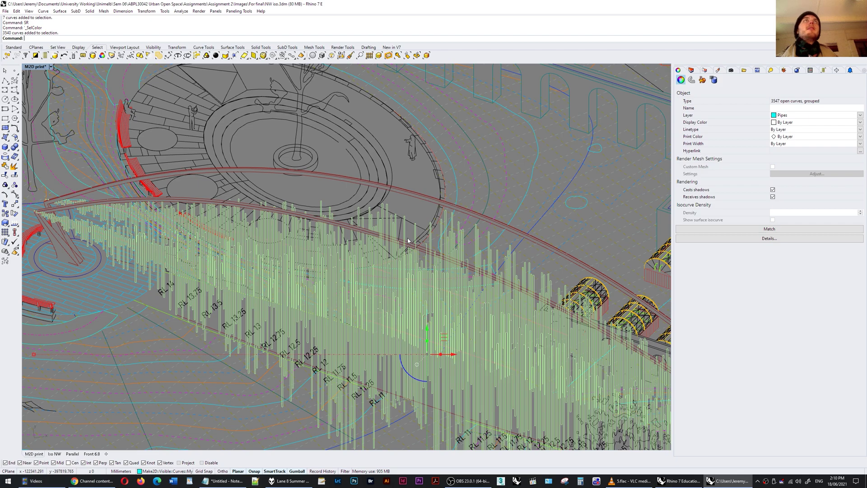
pyautogui.press('Escape')
# Step: Open the program options and examine the list of command aliases with their macros
pyautogui.write('O')
pyautogui.press('Return')
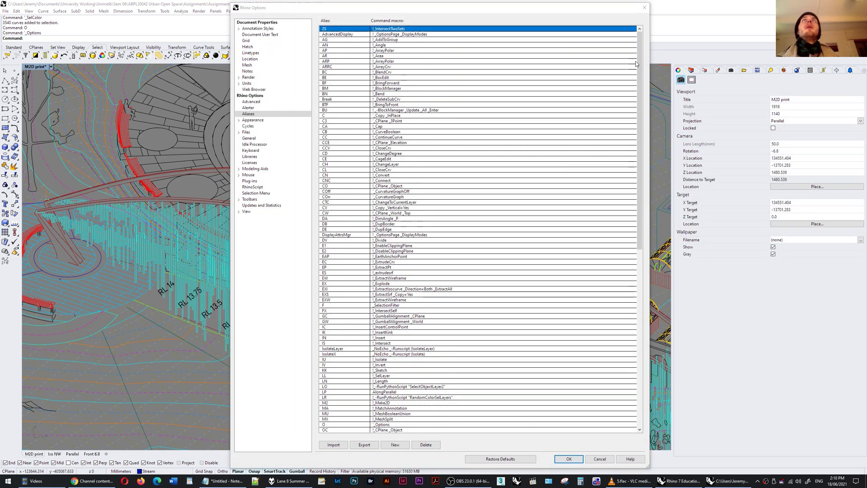
pyautogui.moveTo(641, 61)
pyautogui.mouseDown()
pyautogui.moveTo(659, 285)
pyautogui.moveTo(652, 62)
pyautogui.mouseUp()
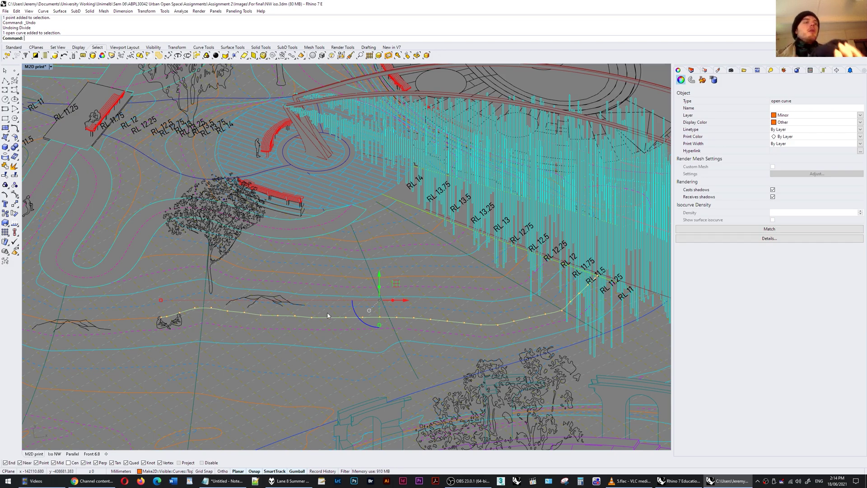
pyautogui.write('Divide')
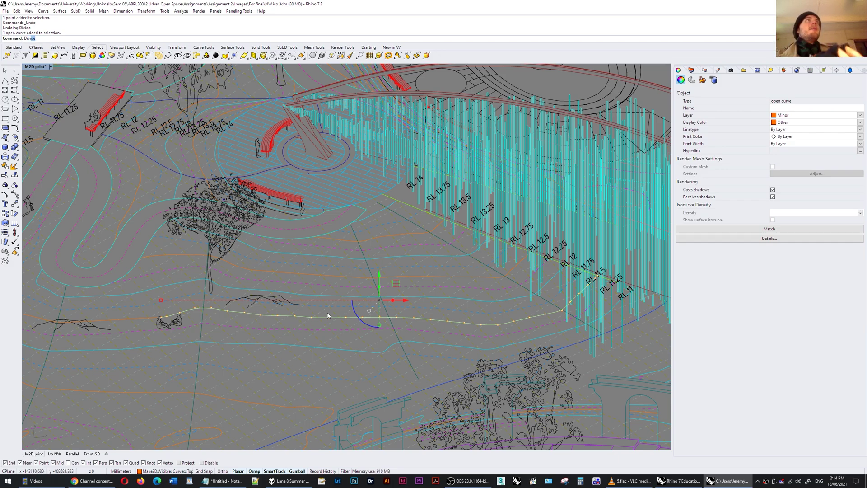
pyautogui.press('Return')
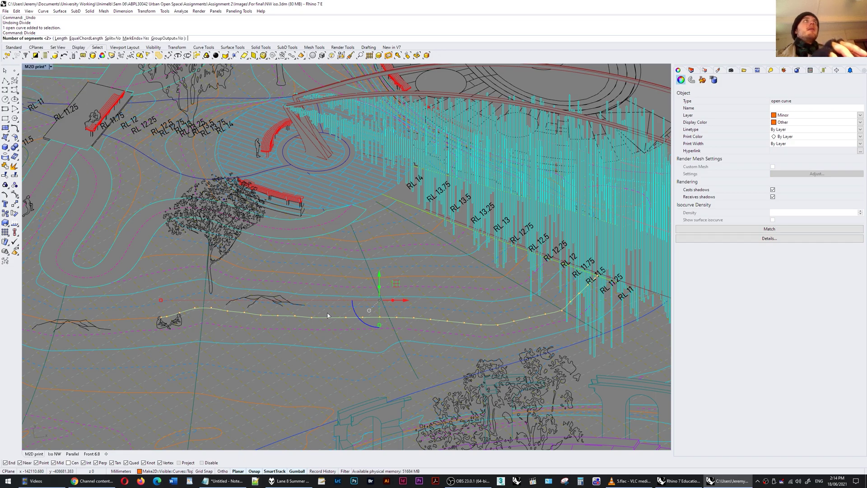
pyautogui.press('Escape')
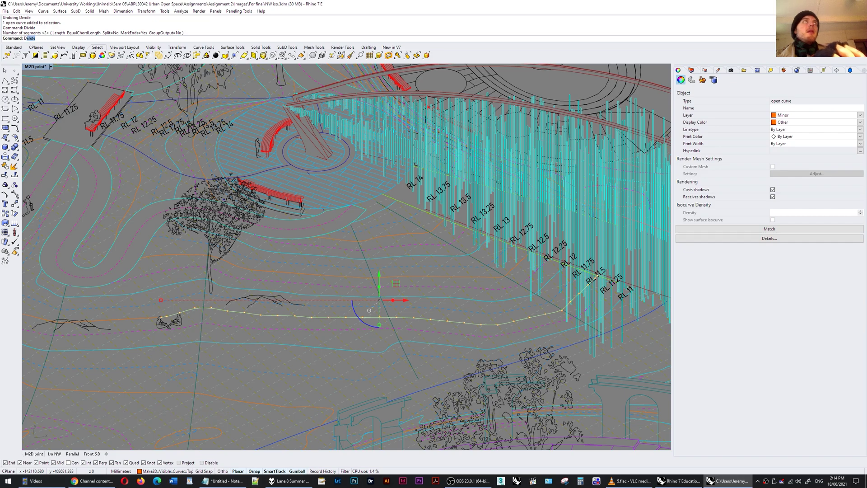
# Step: Divide the selected orange minor contour into segments of length 2000 using the DV alias
pyautogui.write('DV')
pyautogui.press('Return')
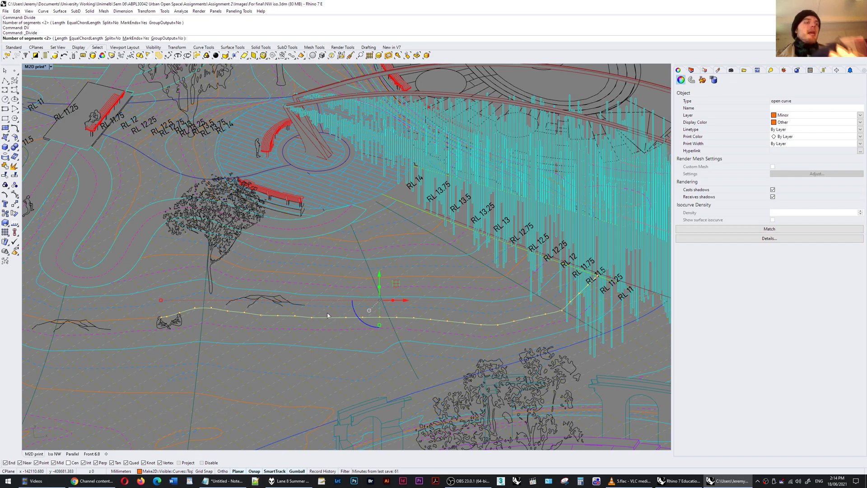
pyautogui.write('l')
pyautogui.press('Return')
pyautogui.write('2000')
pyautogui.press('Return')
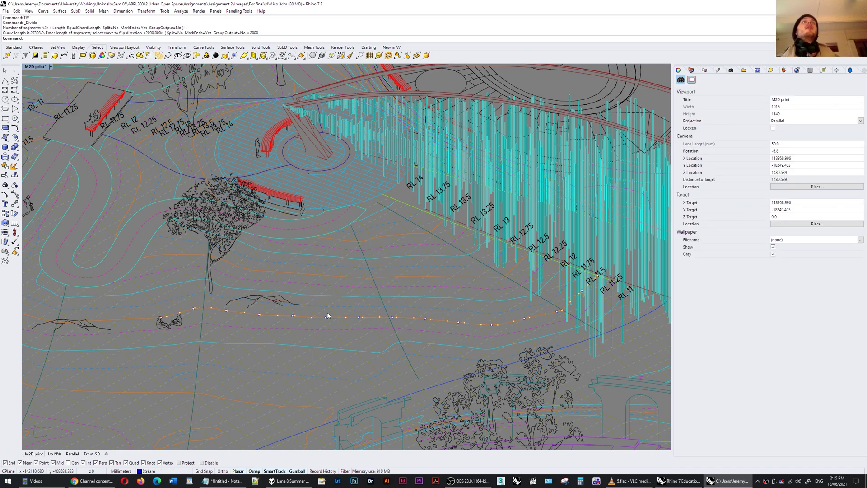
pyautogui.click(326, 318)
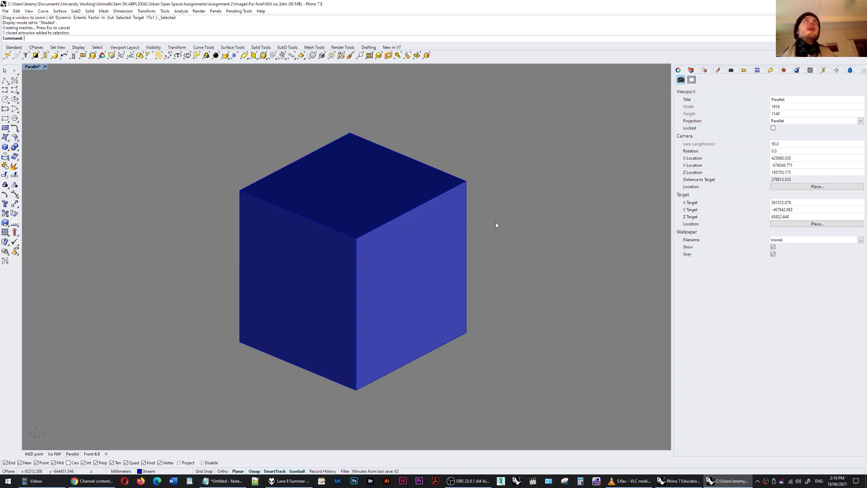
# Step: Select the box's two visible side faces, extract copies of them with the EXS alias, and clear the selection
pyautogui.keyDown('ctrl'); pyautogui.keyDown('shift'); pyautogui.click(442, 235); pyautogui.keyUp('shift'); pyautogui.keyUp('ctrl')
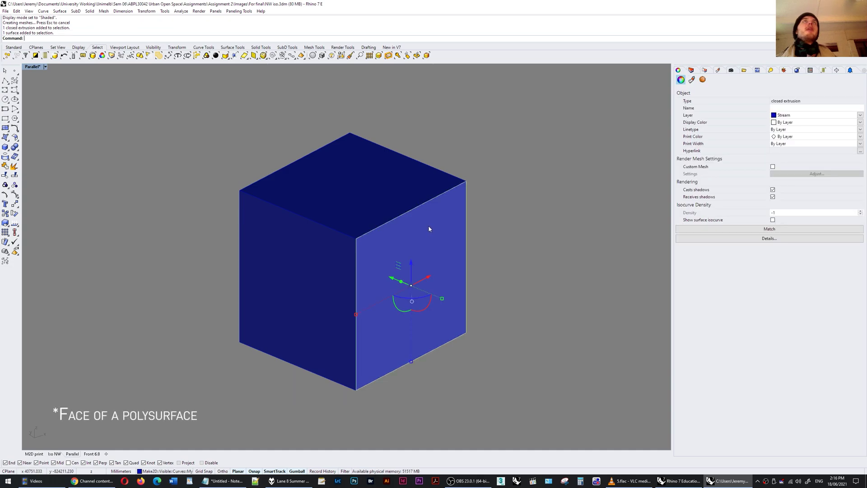
pyautogui.click(431, 246)
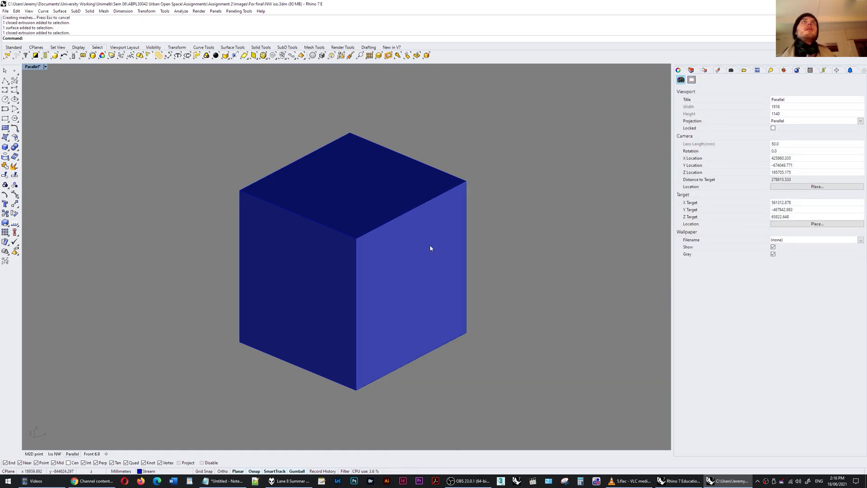
pyautogui.keyDown('ctrl'); pyautogui.keyDown('shift'); pyautogui.click(429, 230); pyautogui.keyUp('shift'); pyautogui.keyUp('ctrl')
pyautogui.keyDown('ctrl'); pyautogui.keyDown('shift'); pyautogui.click(274, 260); pyautogui.keyUp('shift'); pyautogui.keyUp('ctrl')
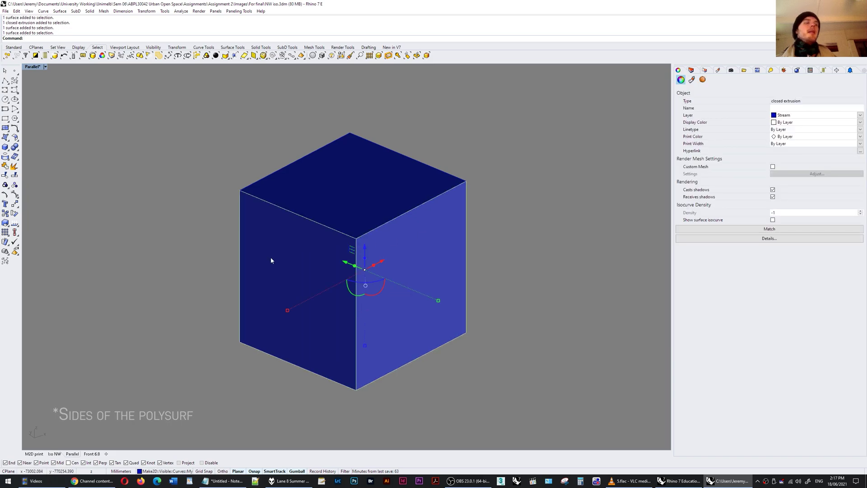
pyautogui.write('XS')
pyautogui.press('Return')
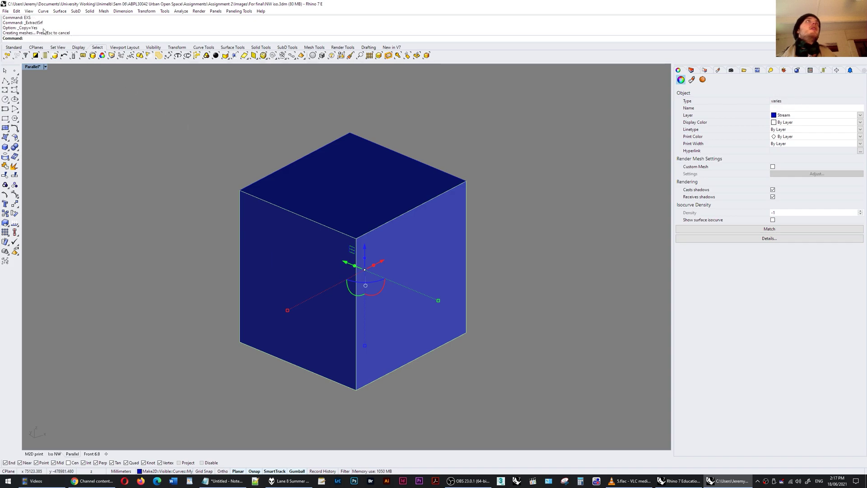
pyautogui.moveTo(24, 22)
pyautogui.mouseDown()
pyautogui.moveTo(40, 23)
pyautogui.moveTo(27, 29)
pyautogui.mouseUp()
pyautogui.press('Escape')
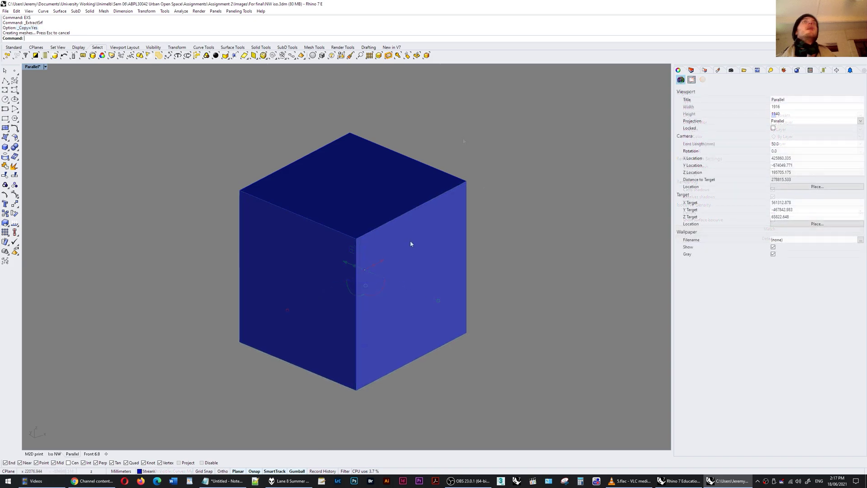
# Step: Select the two extracted side surfaces and move them along the red axis away from the front of the box
pyautogui.click(408, 253)
pyautogui.click(297, 271)
pyautogui.click(297, 272)
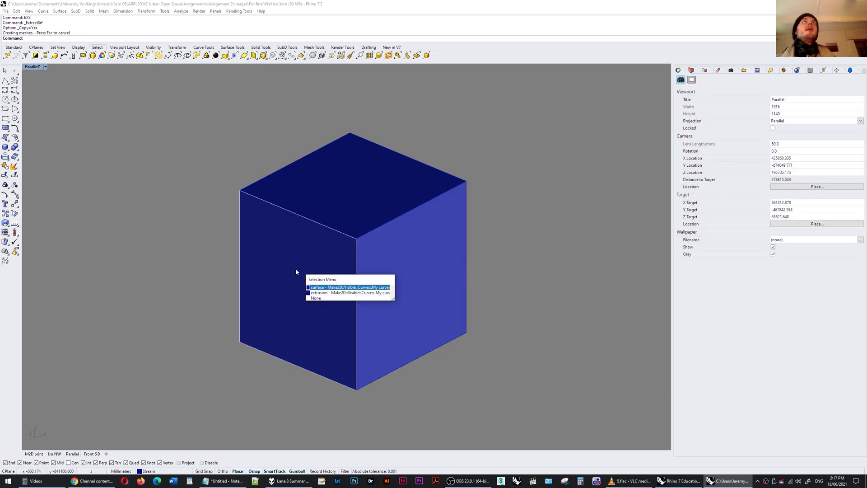
pyautogui.click(334, 287)
pyautogui.keyDown('shift'); pyautogui.click(420, 247); pyautogui.keyUp('shift')
pyautogui.click(451, 258)
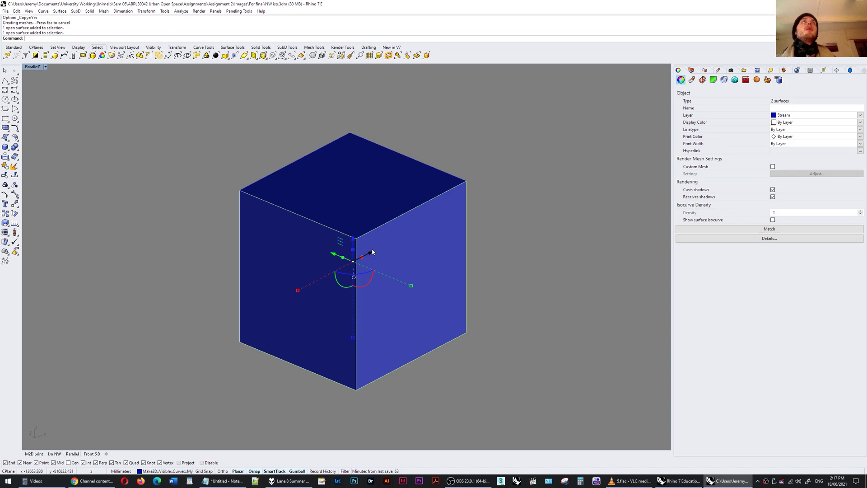
pyautogui.moveTo(371, 252)
pyautogui.mouseDown()
pyautogui.moveTo(257, 338)
pyautogui.moveTo(246, 324)
pyautogui.mouseUp()
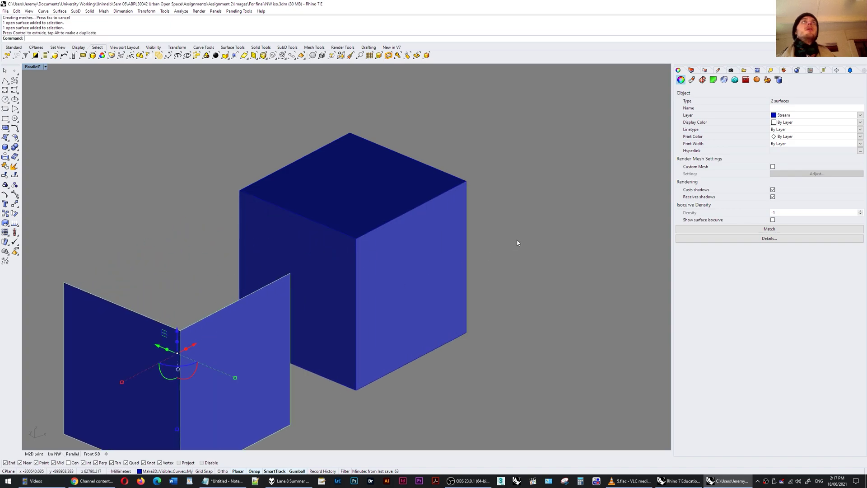
# Step: Undo the previous extraction and extract the box's two visible side faces with the full ExtractSrf command, using Copy=Yes
pyautogui.hotkey('ctrl', 'z')
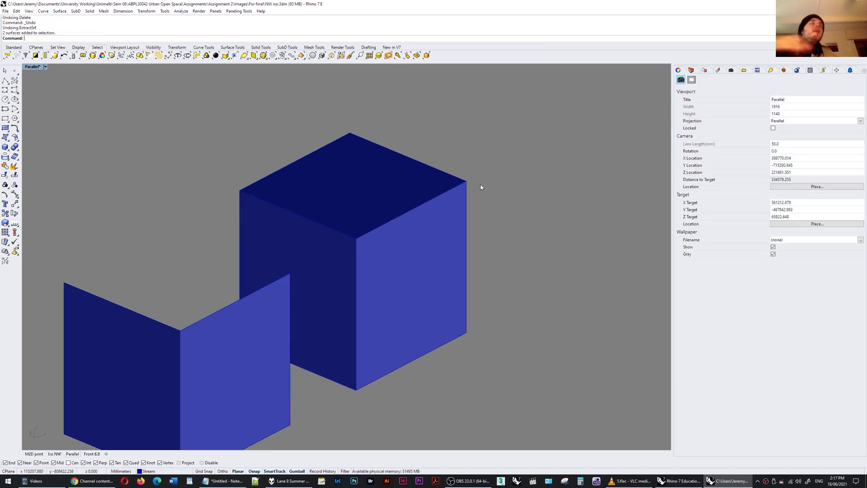
pyautogui.write('EXtractSrf')
pyautogui.press('Return')
pyautogui.click(99, 39)
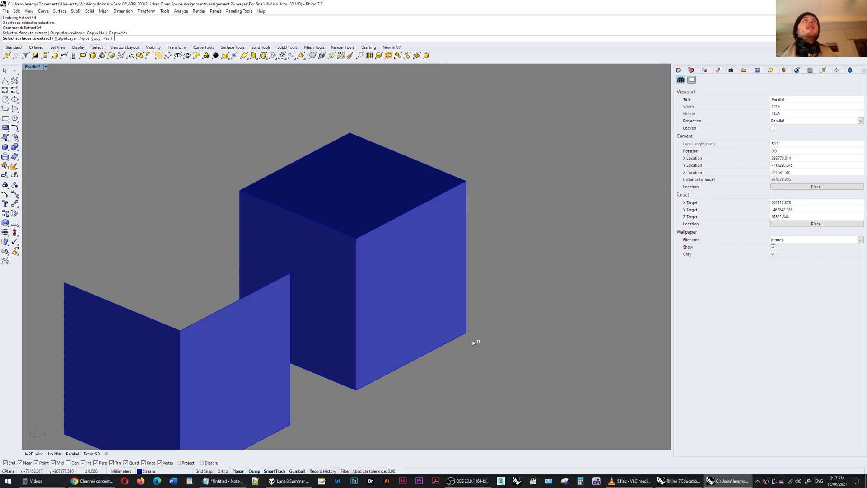
pyautogui.click(405, 251)
pyautogui.click(310, 253)
pyautogui.press('Return')
pyautogui.click(532, 190)
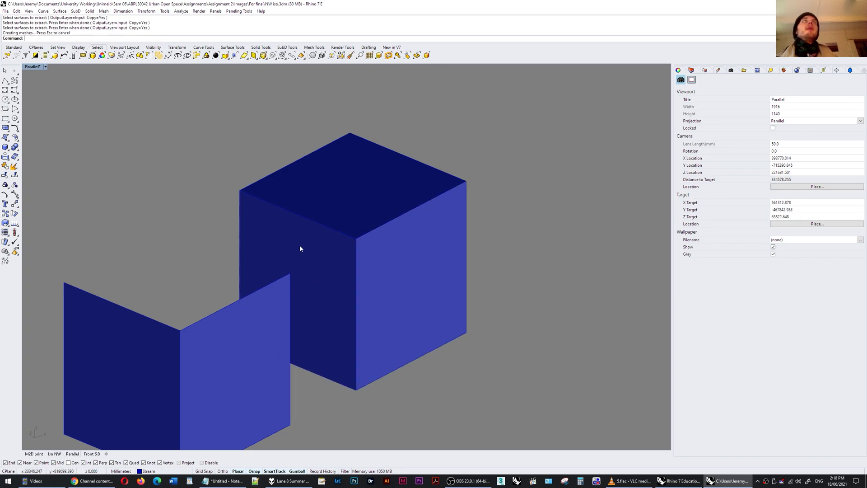
# Step: Select the two newly extracted side surfaces and undo their move and the extraction
pyautogui.click(294, 249)
pyautogui.keyDown('shift'); pyautogui.click(392, 241); pyautogui.keyUp('shift')
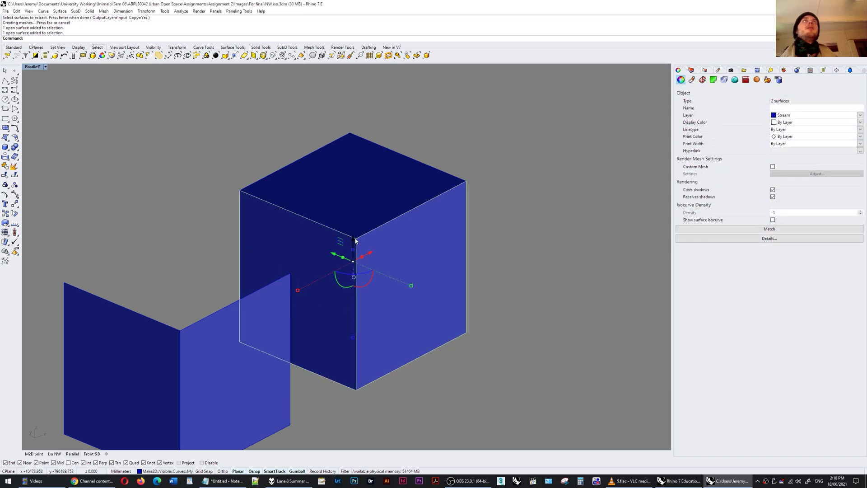
pyautogui.hotkey('ctrl', 'z')
pyautogui.hotkey('ctrl', 'z')
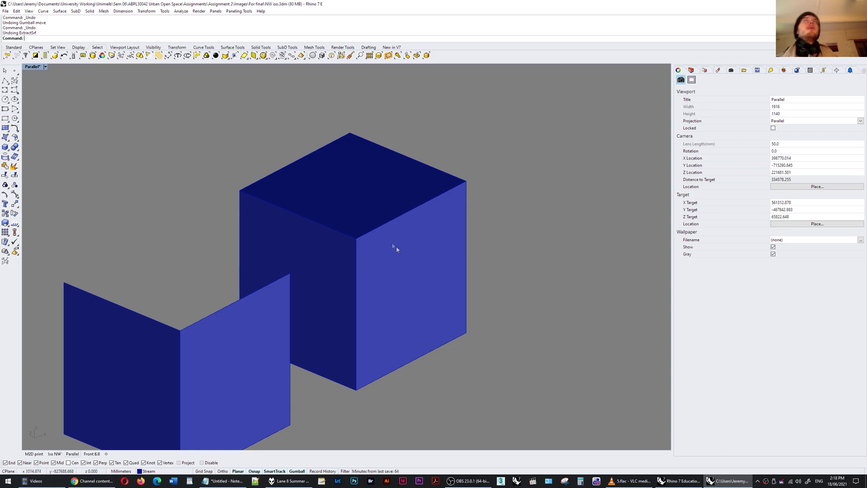
# Step: Open the command alias list in the program options and look at the EXS alias's macro
pyautogui.write('O')
pyautogui.press('Return')
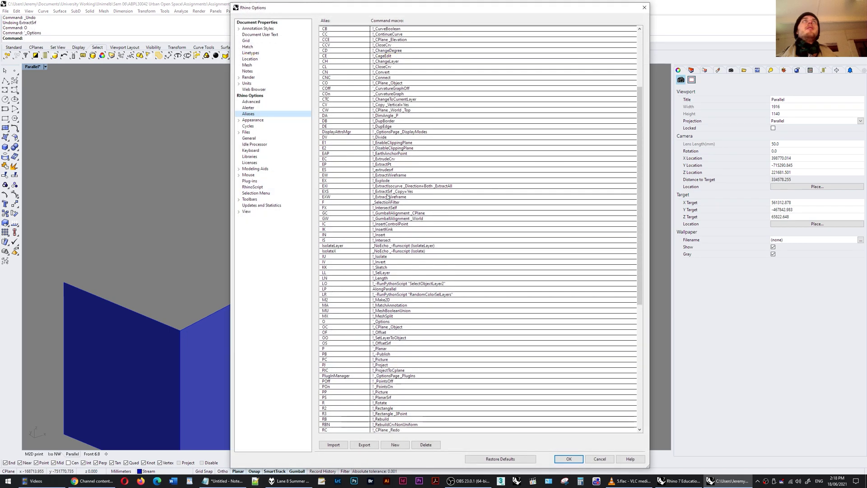